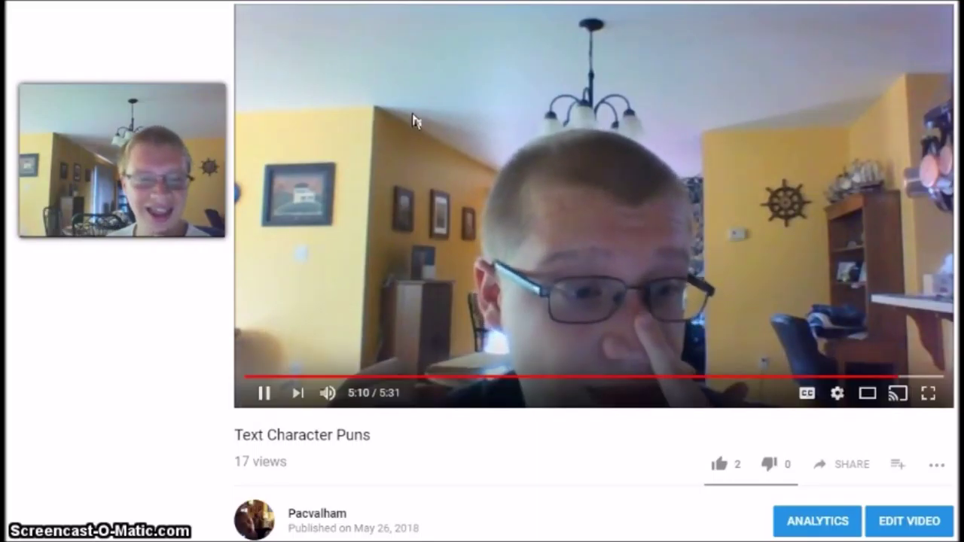
Step: Pause the Text Character Puns video, rewind it to the beginning and play it again
left_click(417, 120)
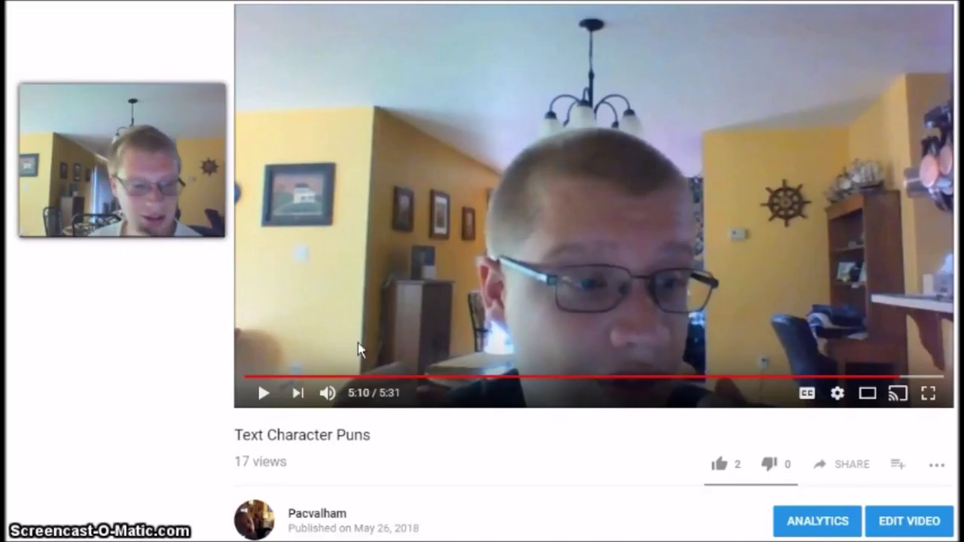
left_click_drag(341, 378, 171, 384)
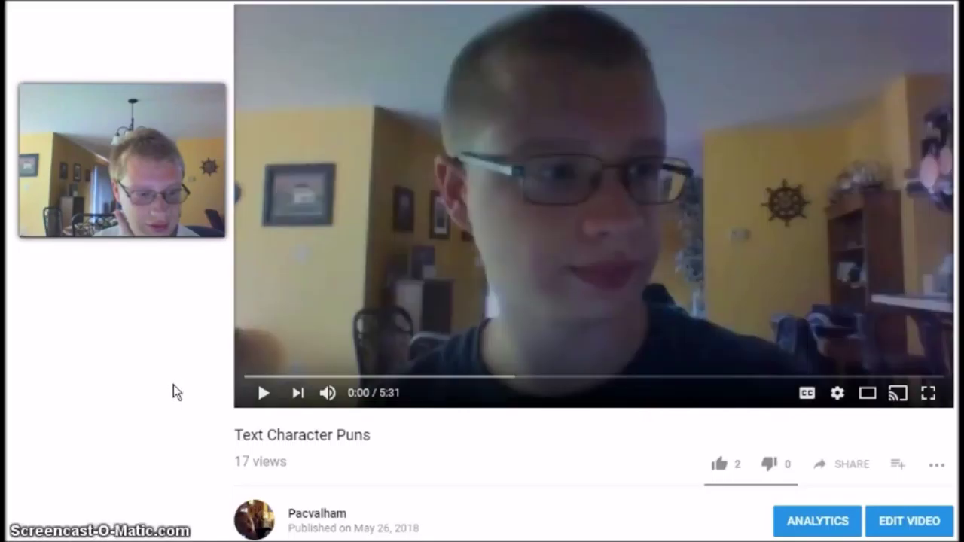
left_click(257, 393)
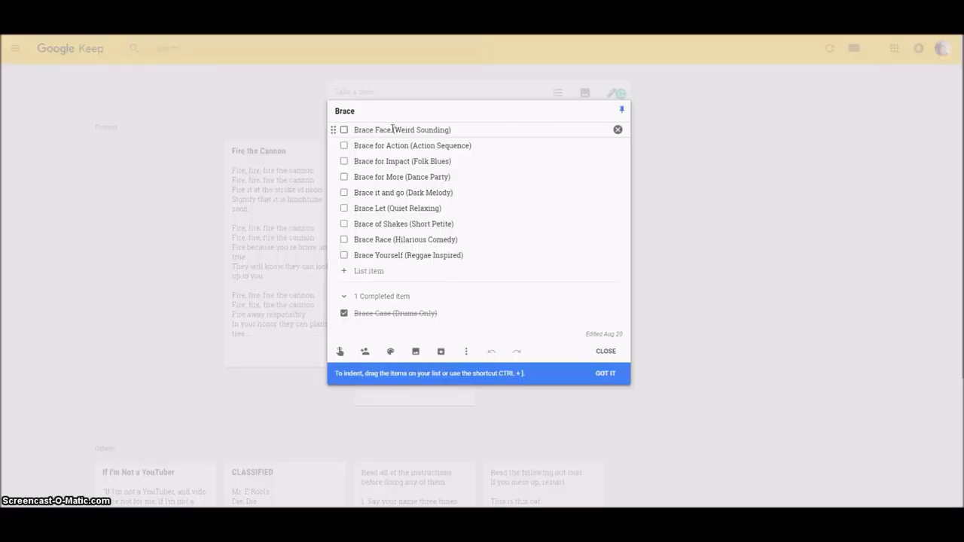
Step: Switch to Google Keep and mark the Brace Face (Weird Sounding) item in the Brace list as completed
left_click(344, 130)
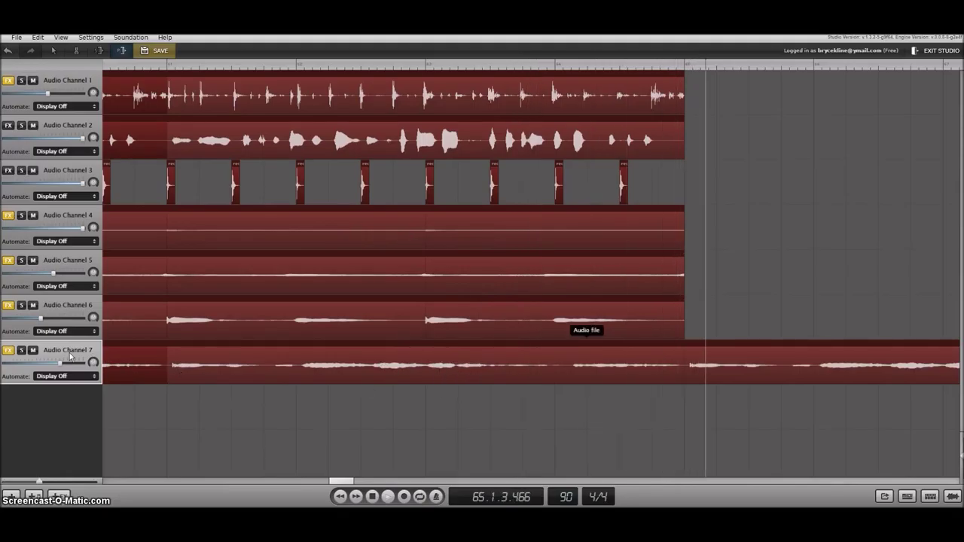
Step: Switch to the Soundation studio, increase the Phaser's Rate on Audio Channel 7, close its effects and stop the playback
left_click(9, 354)
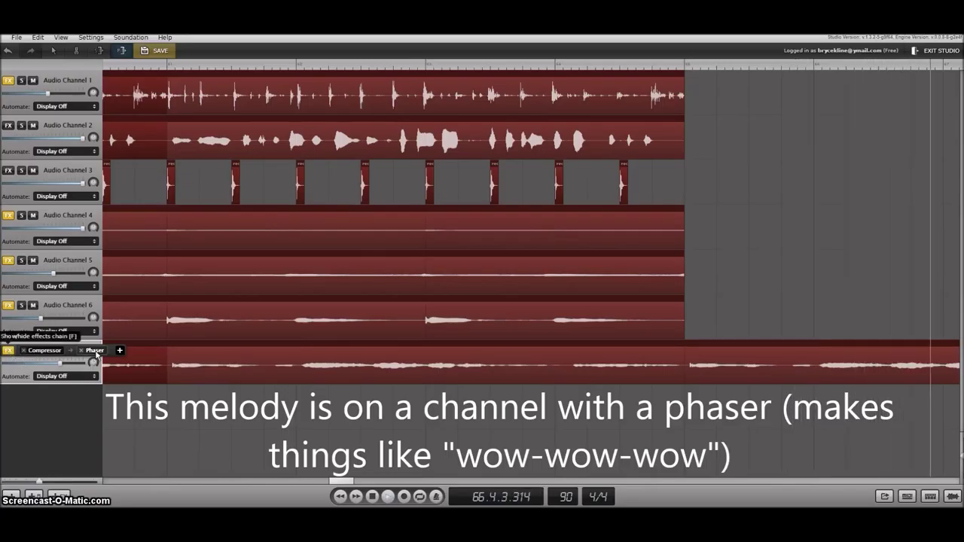
left_click(95, 352)
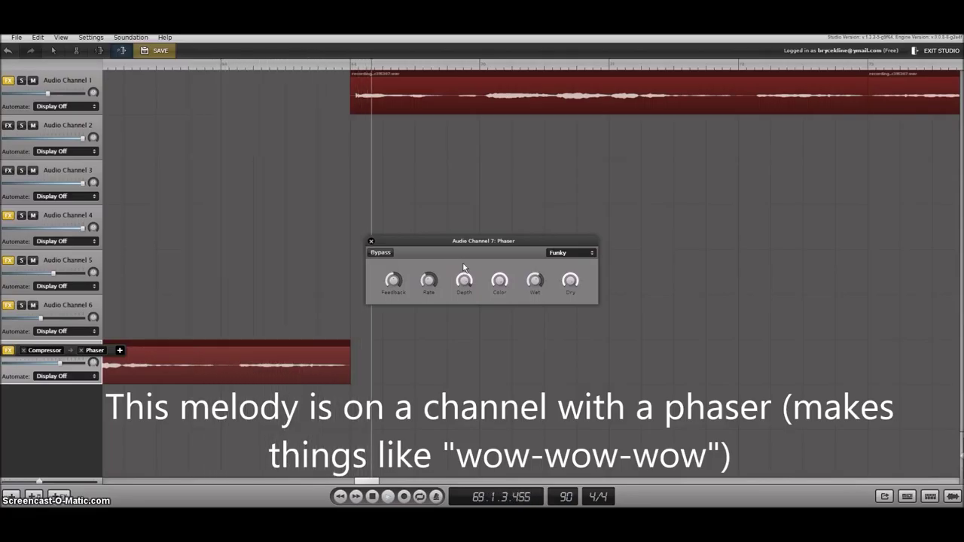
left_click_drag(428, 278, 430, 266)
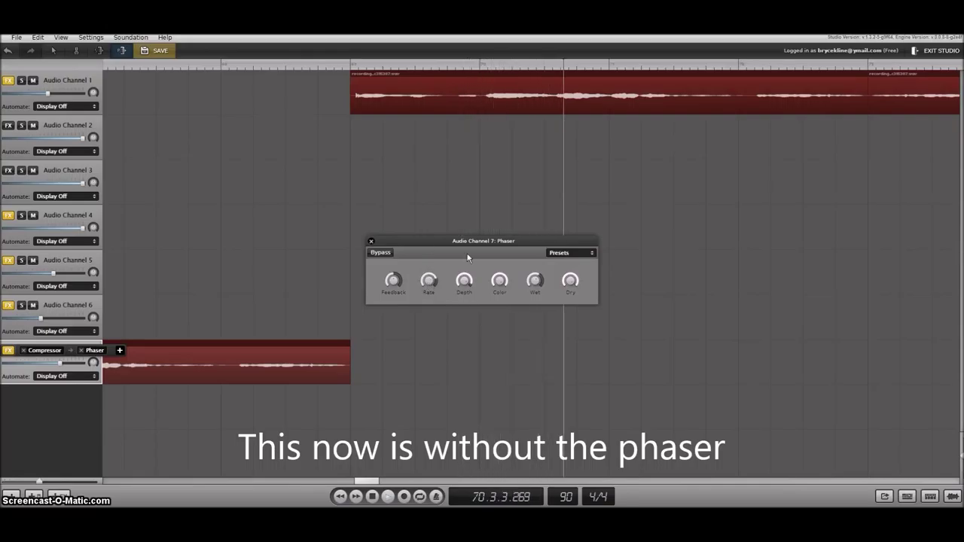
mouse_move(529, 277)
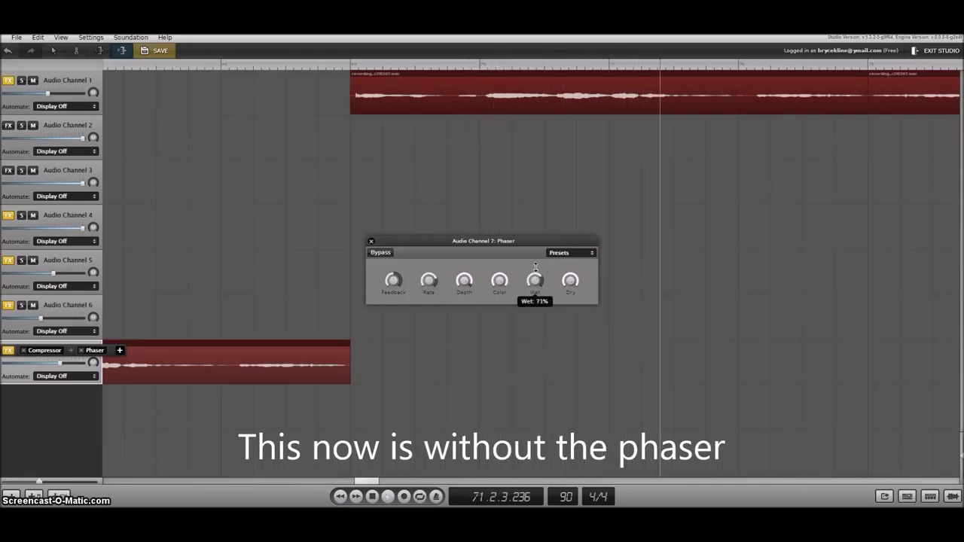
mouse_move(393, 279)
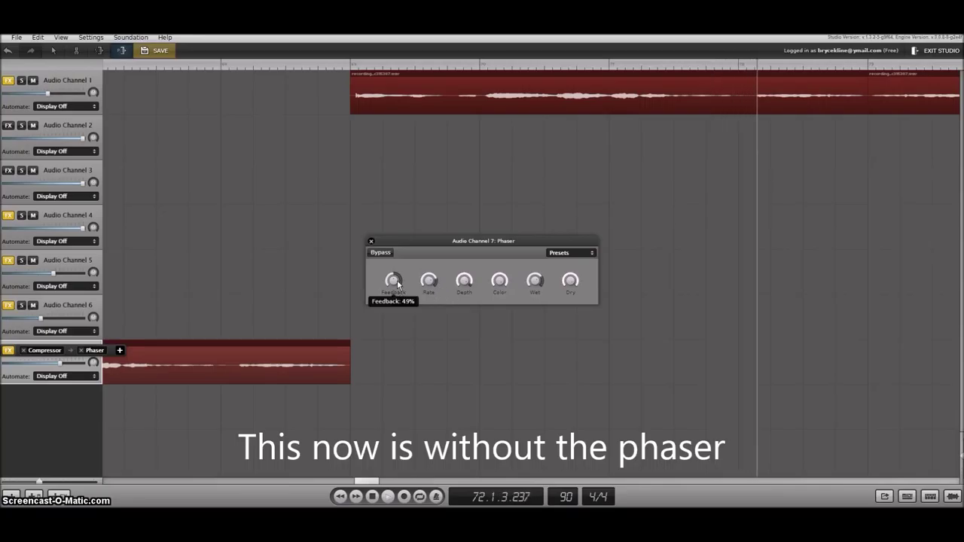
left_click(371, 242)
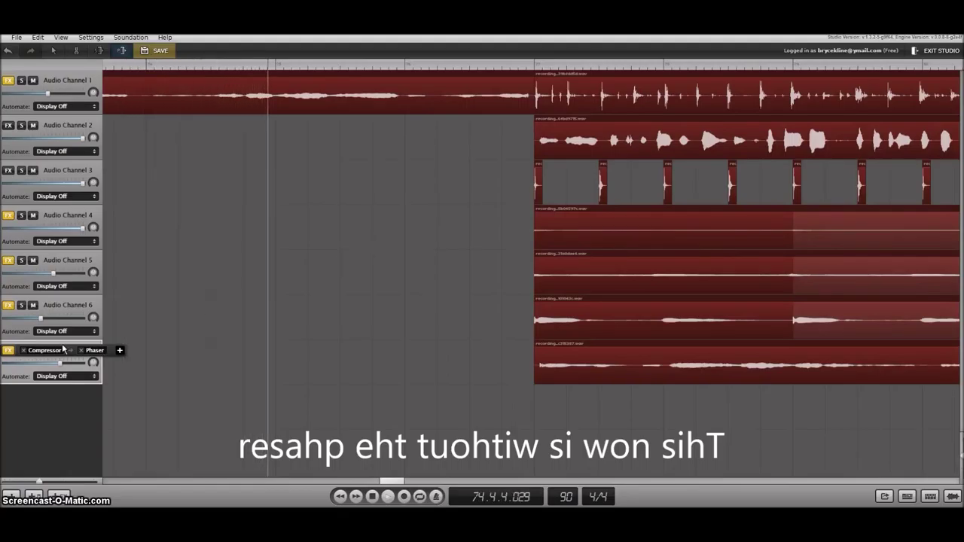
left_click(9, 352)
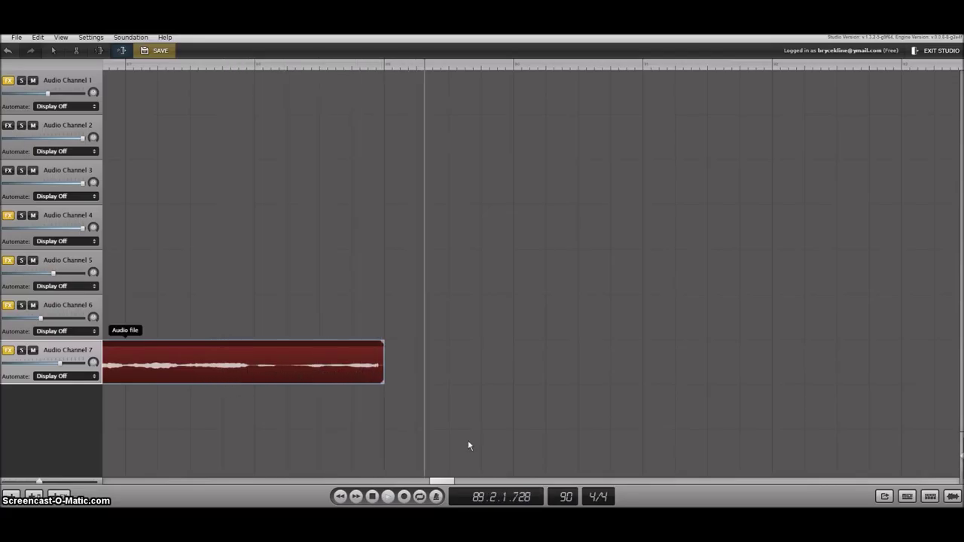
left_click(391, 498)
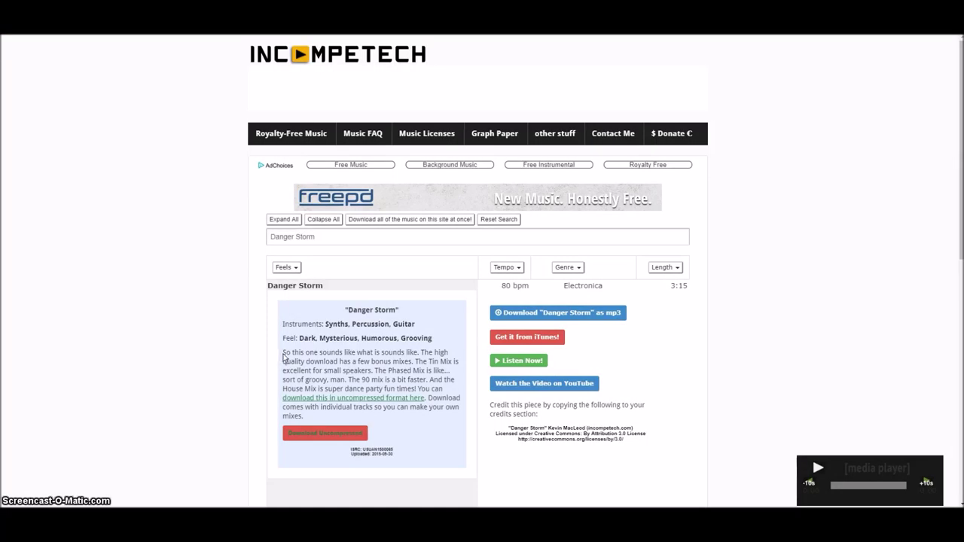
Step: Switch to the Incompetech website, highlight the first sentence of the Danger Storm description and start the track's preview
left_click_drag(413, 357, 421, 356)
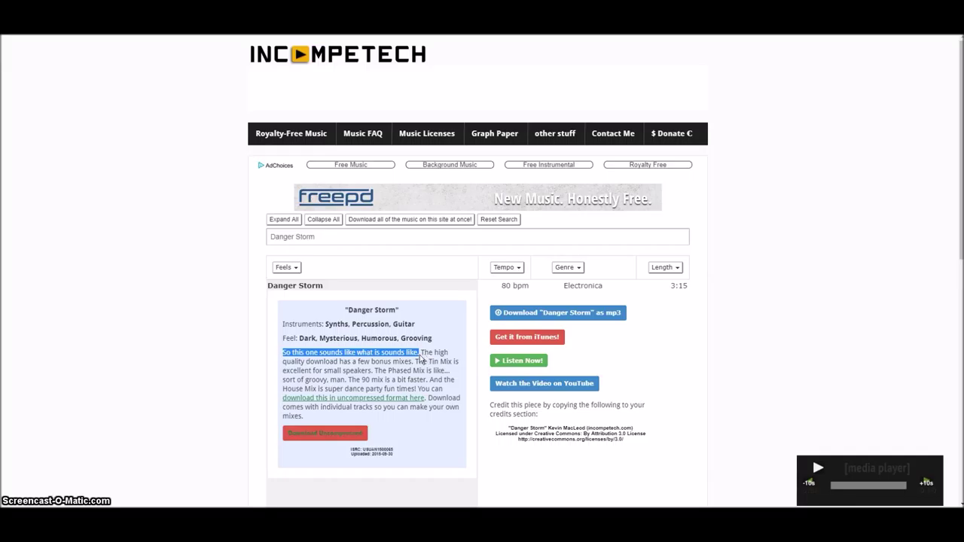
left_click(494, 362)
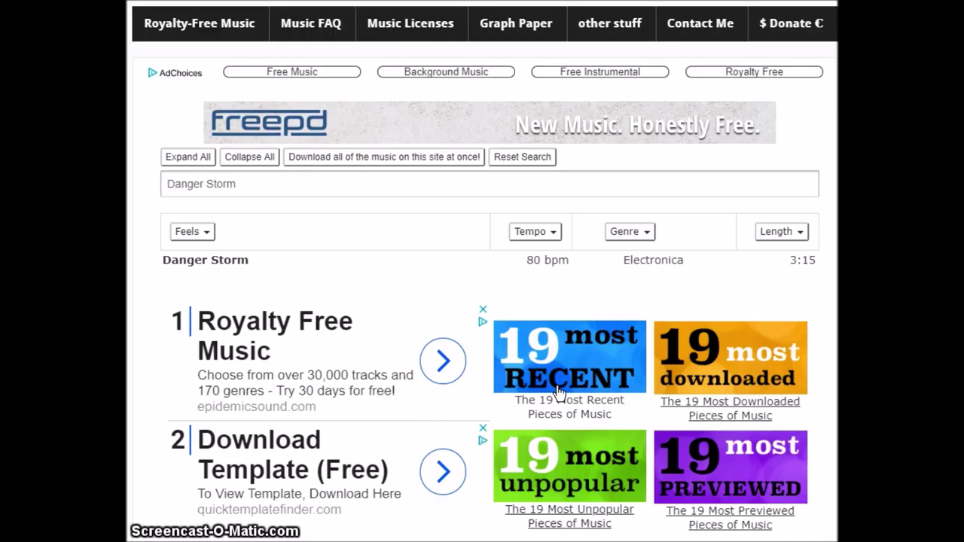
Step: Open the list of the 19 most recent pieces and examine the details of Captain Scurvy
left_click(557, 392)
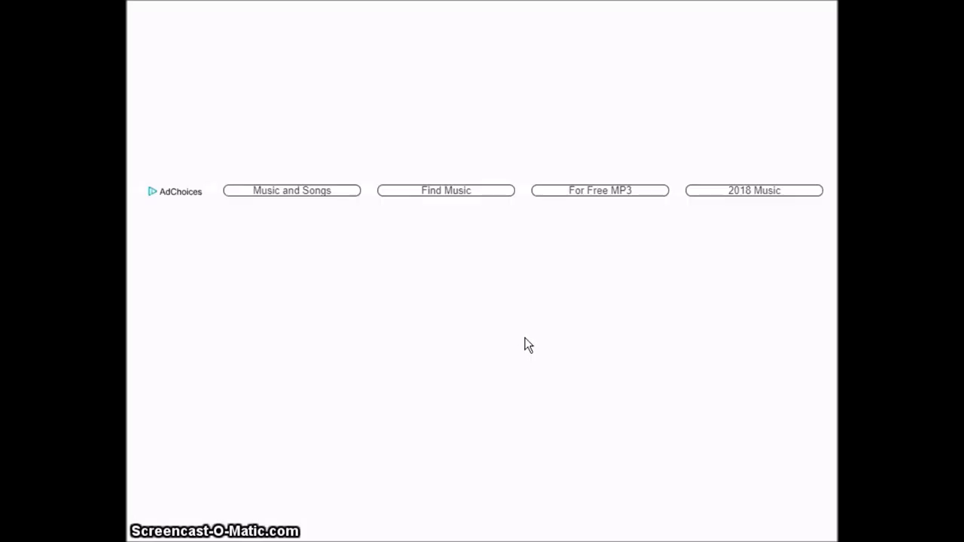
scroll(271, 397, "down", 2)
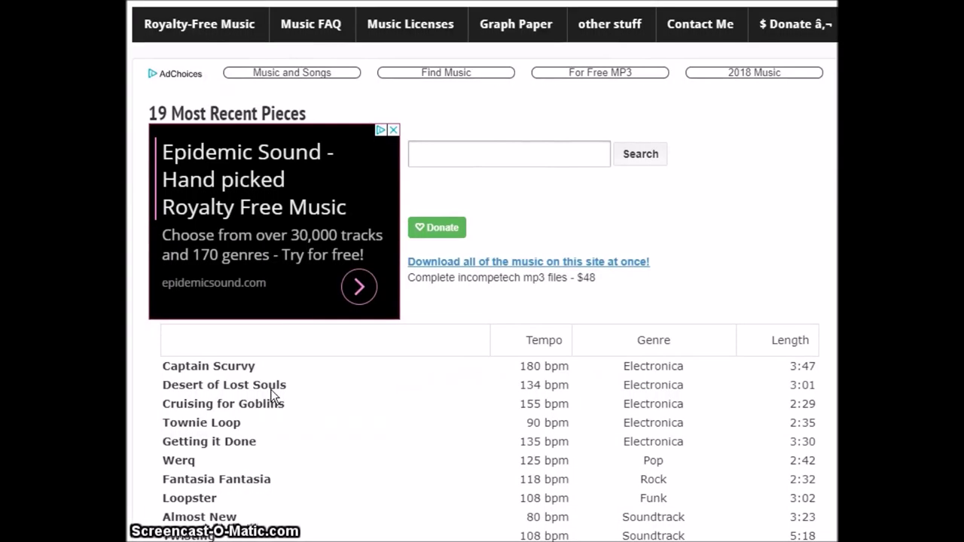
left_click(258, 366)
scroll(258, 367, "down", 1)
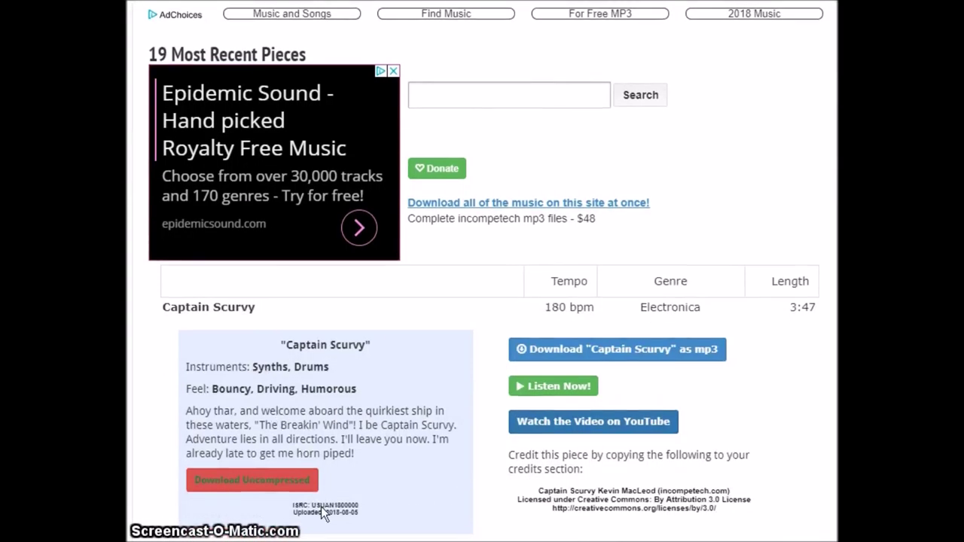
scroll(339, 522, "down", 1)
scroll(280, 447, "down", 2)
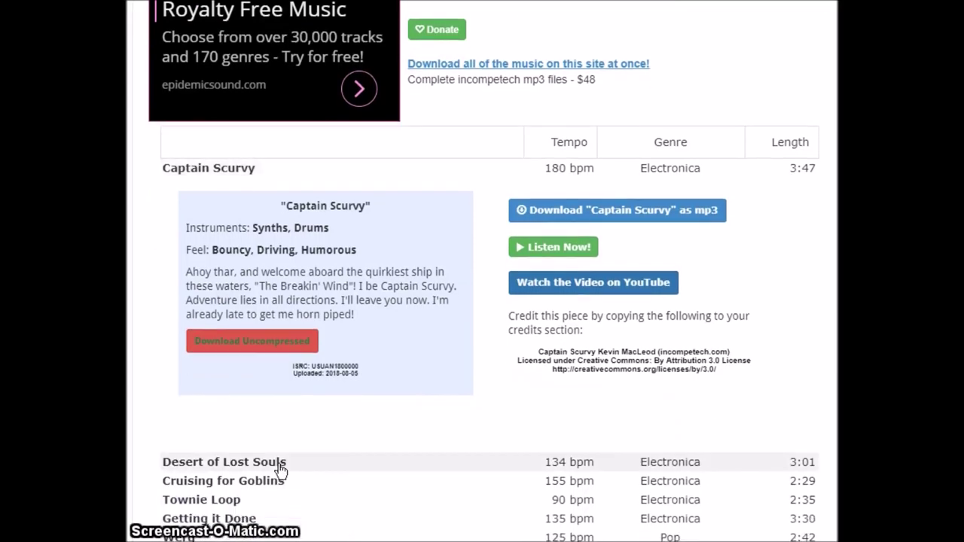
Step: Expand the Desert of Lost Souls entry and examine its description and upload date
left_click(279, 465)
scroll(282, 461, "down", 3)
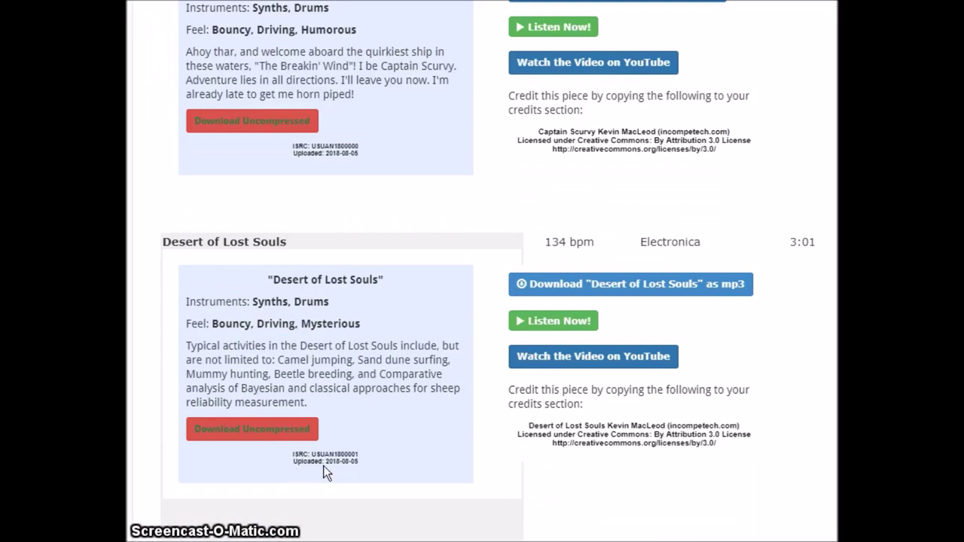
scroll(308, 463, "down", 1)
scroll(292, 444, "down", 3)
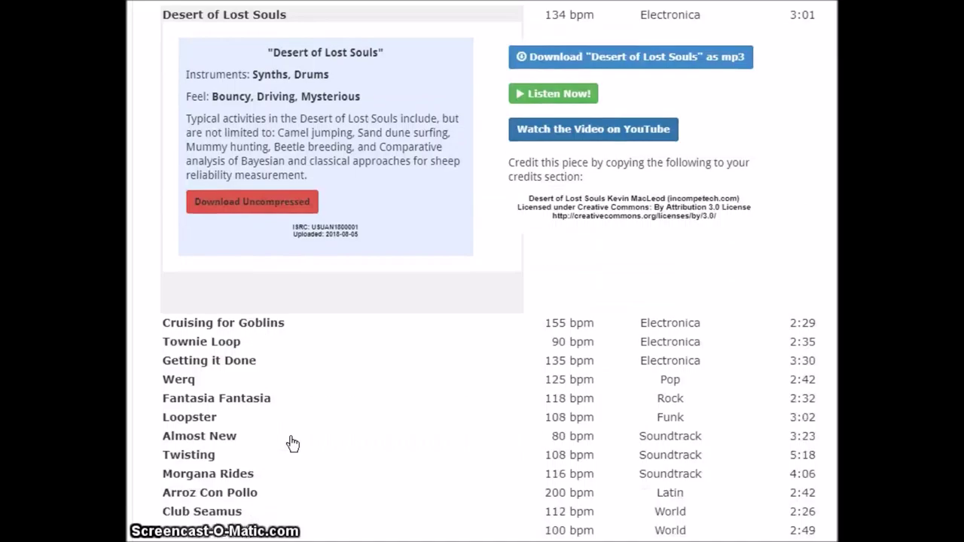
Step: Expand the Almost New entry and examine its description and upload date
left_click(213, 427)
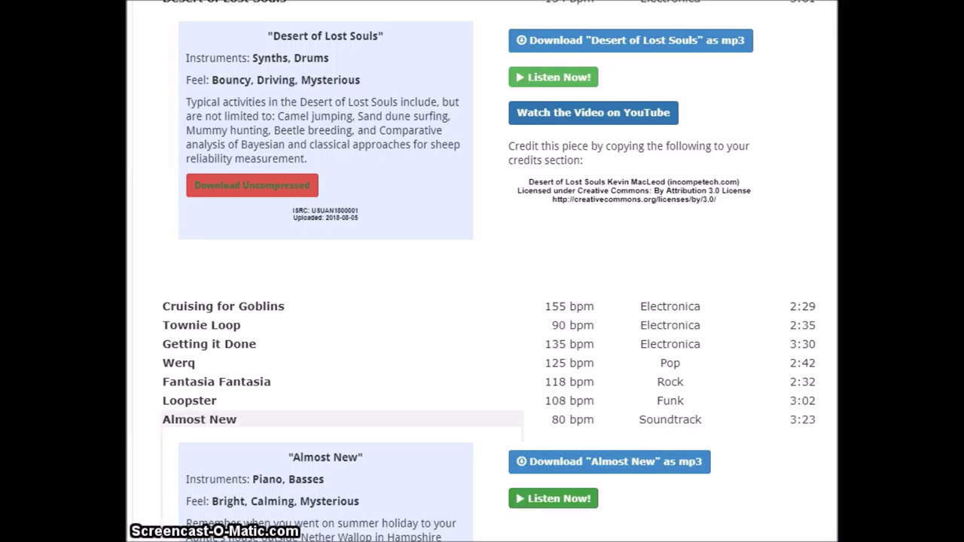
scroll(585, 511, "down", 1)
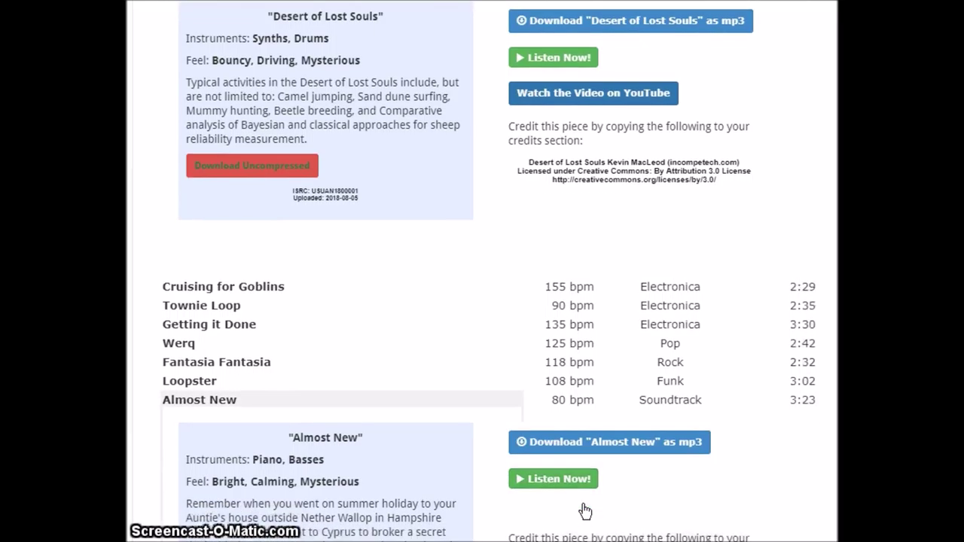
scroll(341, 299, "up", 3)
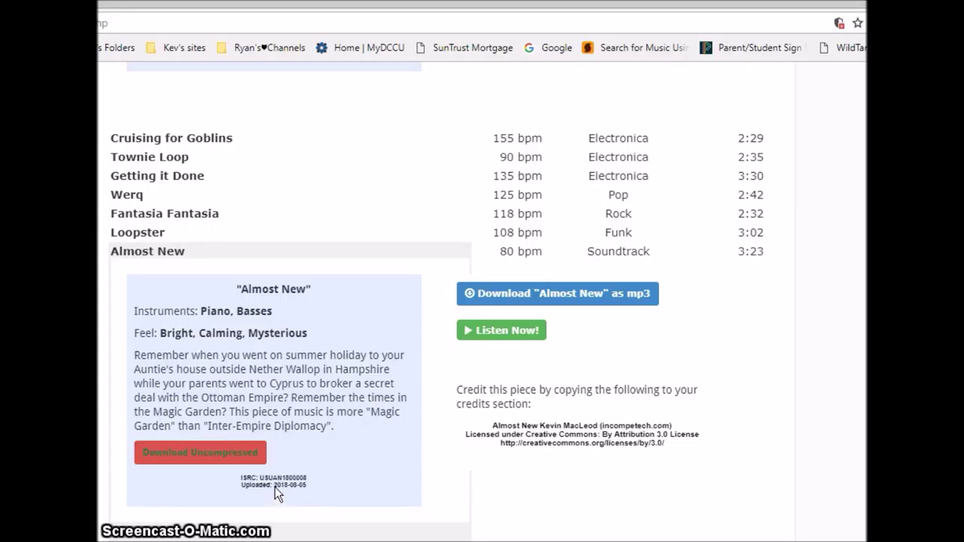
double_click(305, 488)
left_click(305, 488)
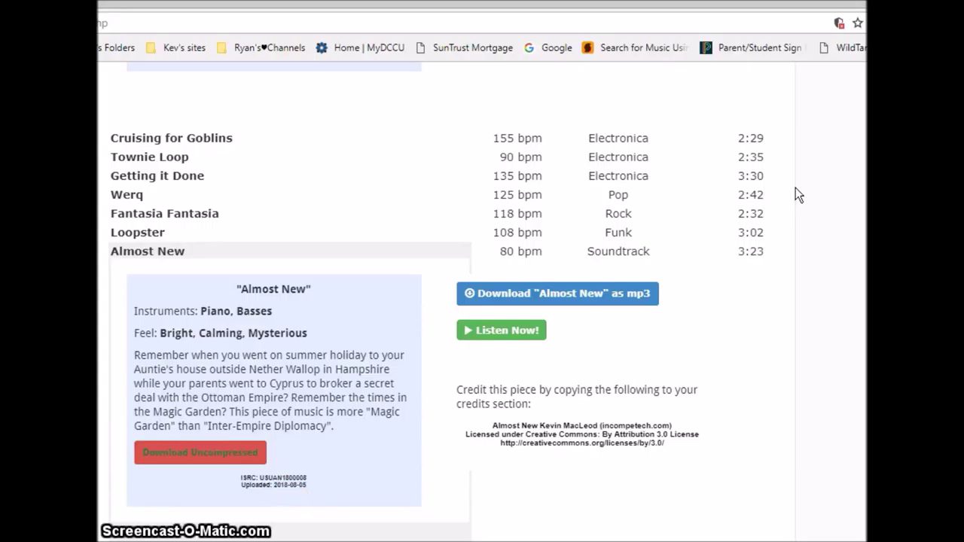
Step: Allow the blocked unsafe scripts to load on the recent pieces page
left_click(839, 22)
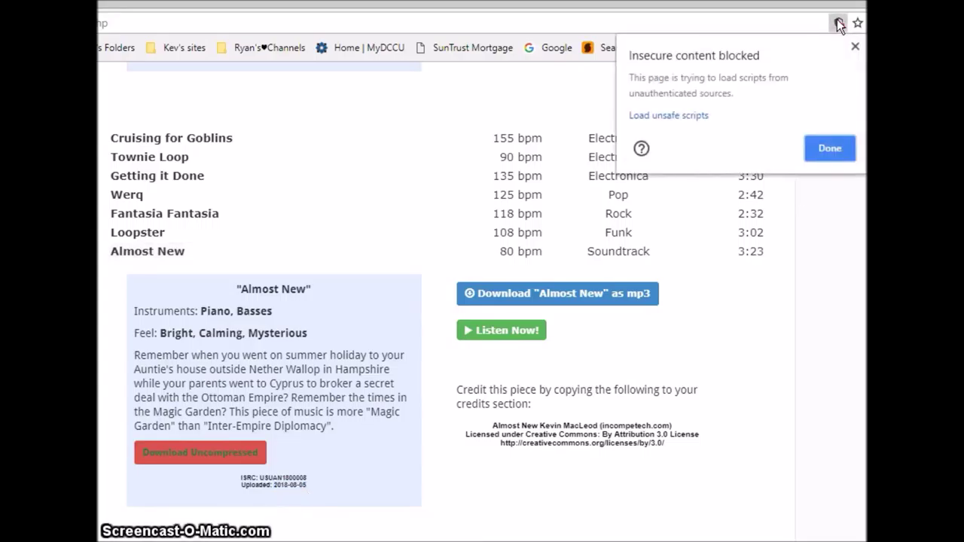
left_click(679, 118)
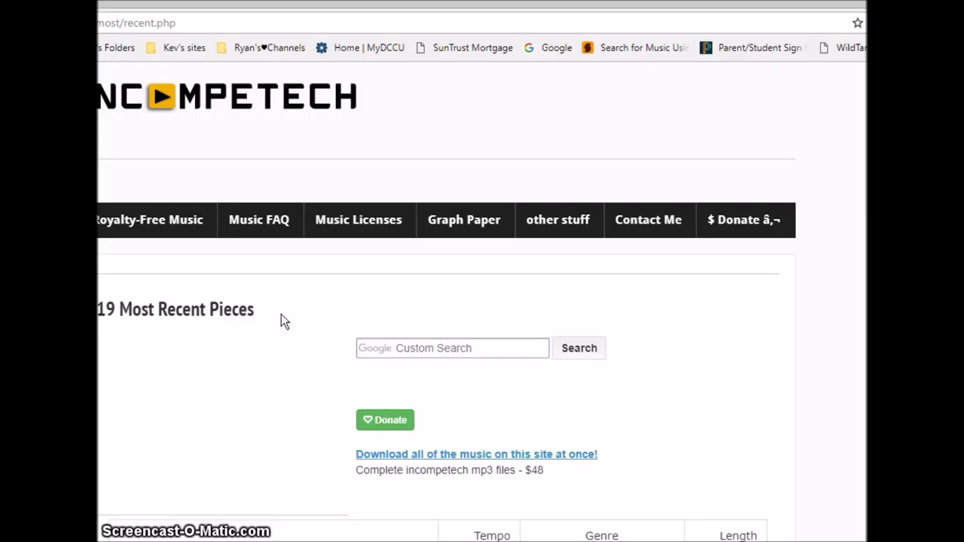
Step: Expand Almost New again in the reloaded list and look through the remaining recent pieces below it
scroll(279, 334, "down", 15)
scroll(279, 334, "up", 3)
scroll(279, 334, "up", 4)
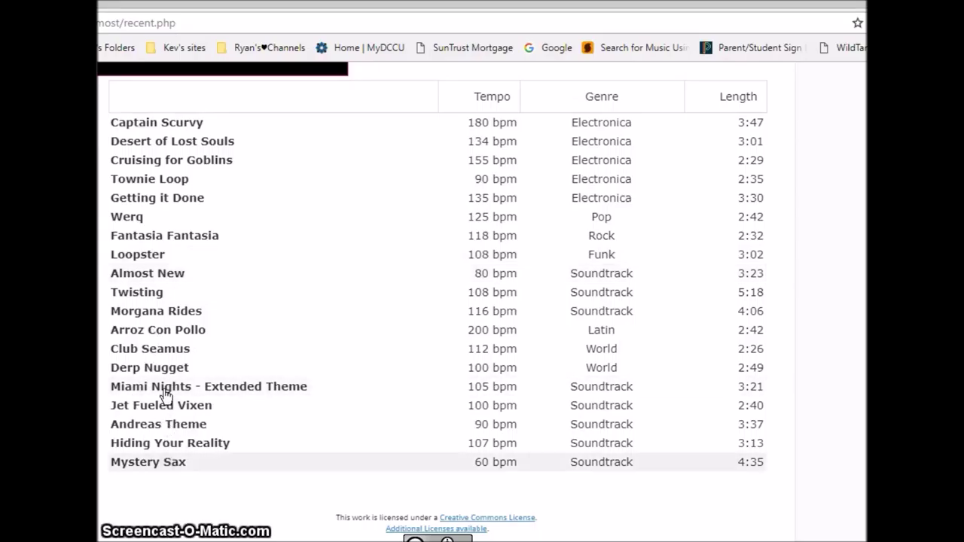
left_click(152, 275)
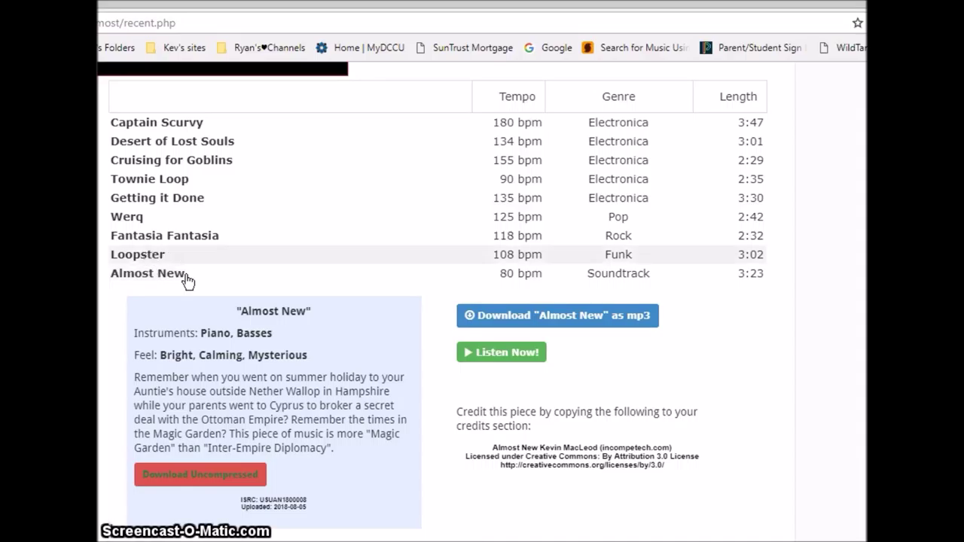
scroll(189, 282, "down", 3)
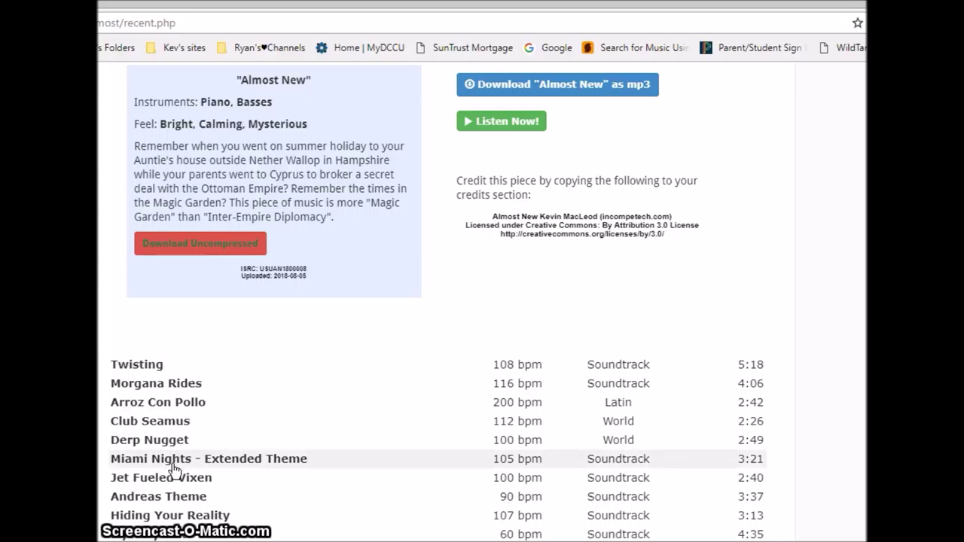
scroll(173, 470, "down", 1)
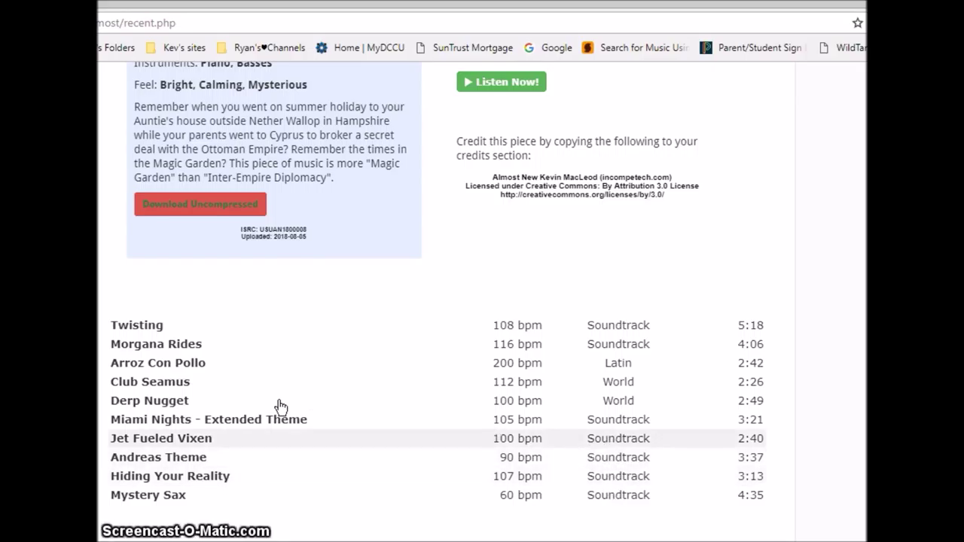
scroll(279, 407, "up", 2)
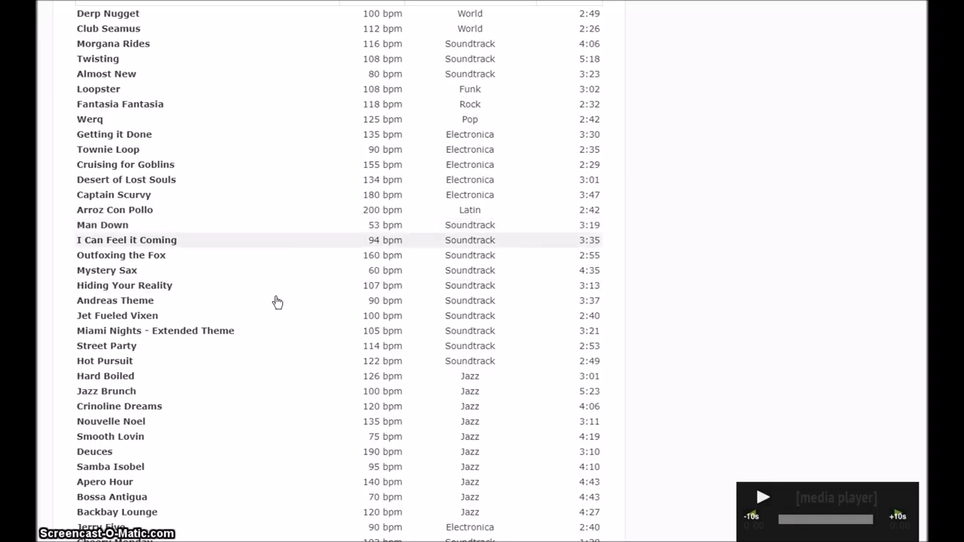
Step: Expand Miami Nights - Extended Theme in the full music list and play its preview
left_click(273, 335)
left_click(377, 425)
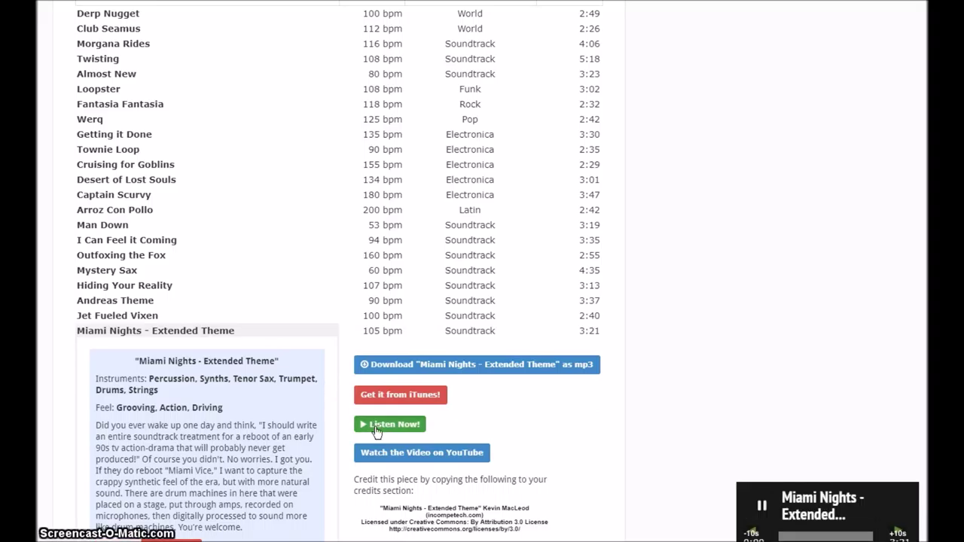